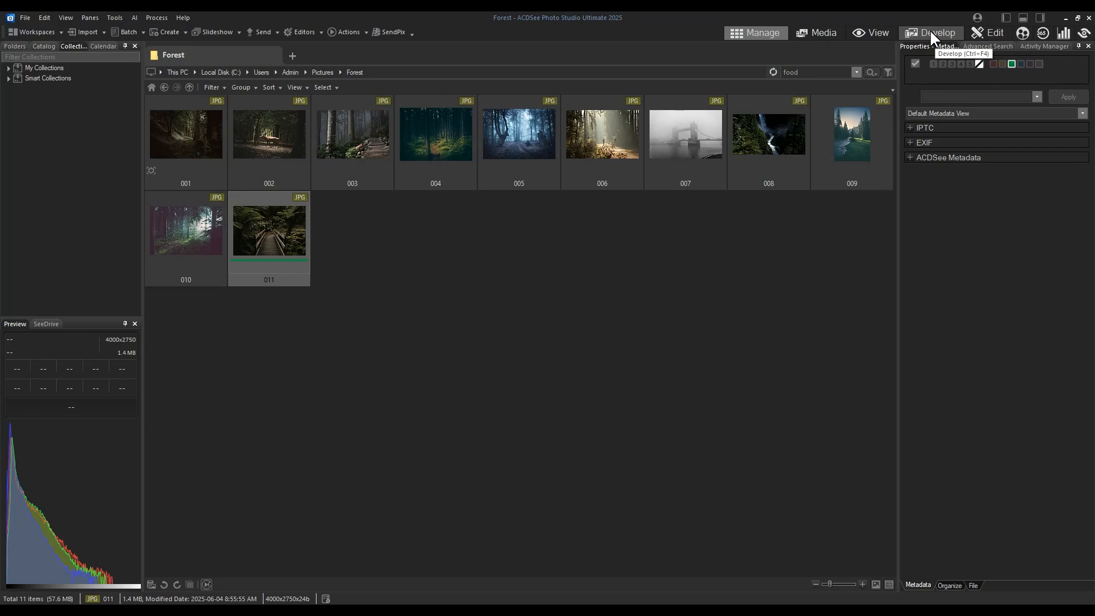
Open photo 011 in Develop mode, raise the Light EQ midtones to 48, and return to Manage mode.
click(930, 30)
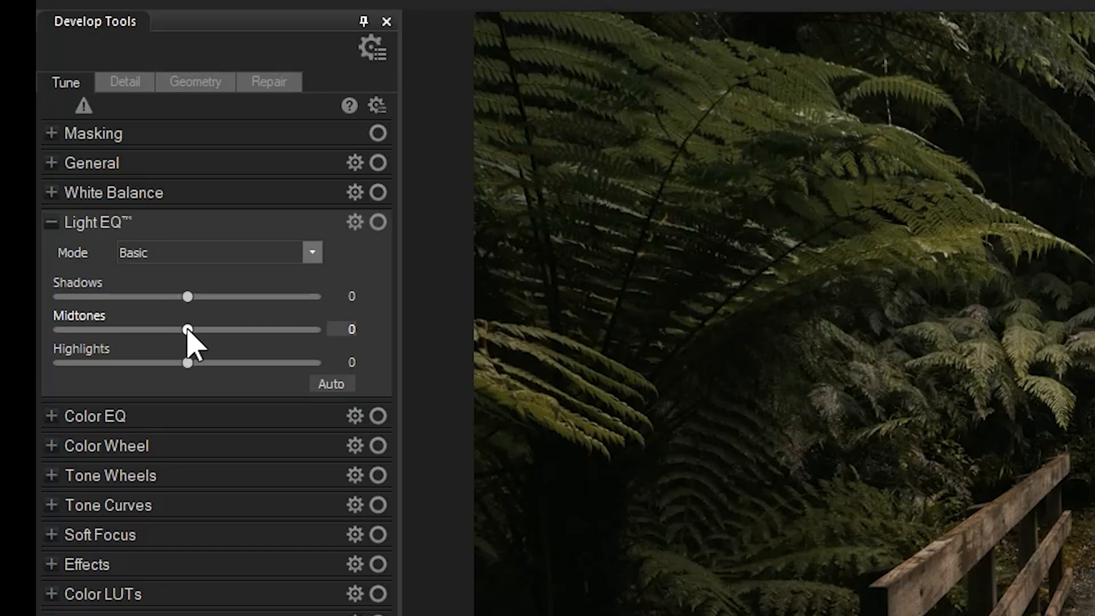
drag(188, 330, 250, 338)
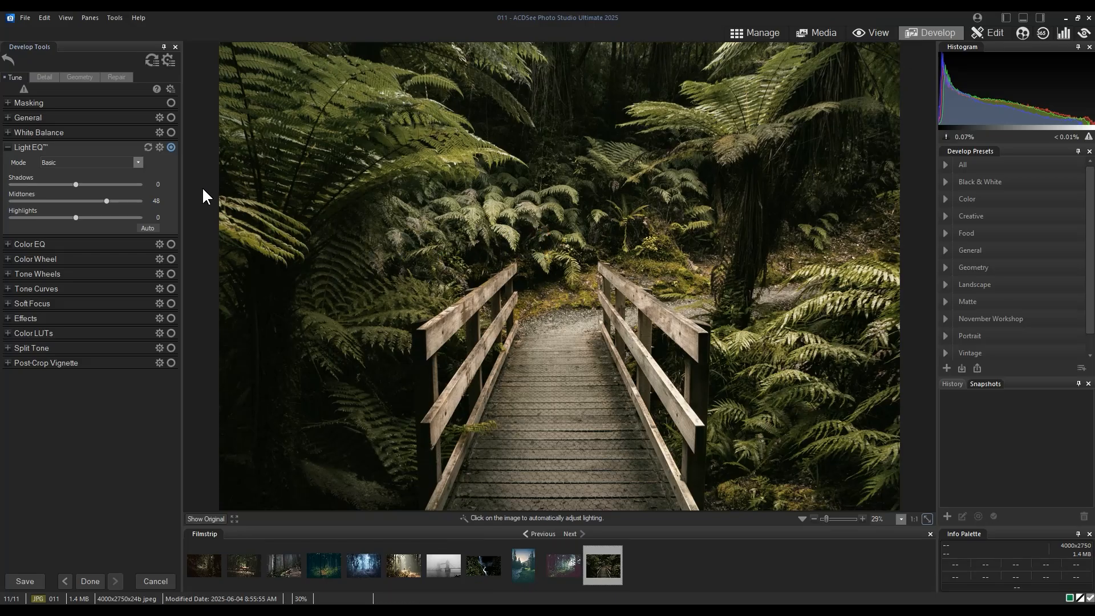
click(762, 30)
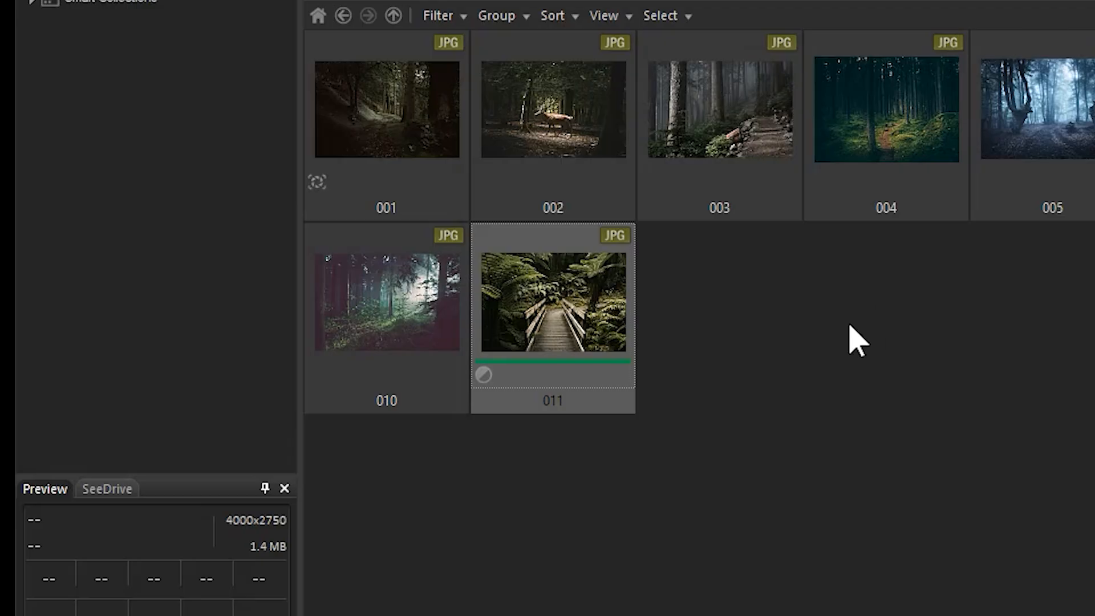
click(352, 265)
drag(704, 231, 475, 479)
mouse_move(614, 273)
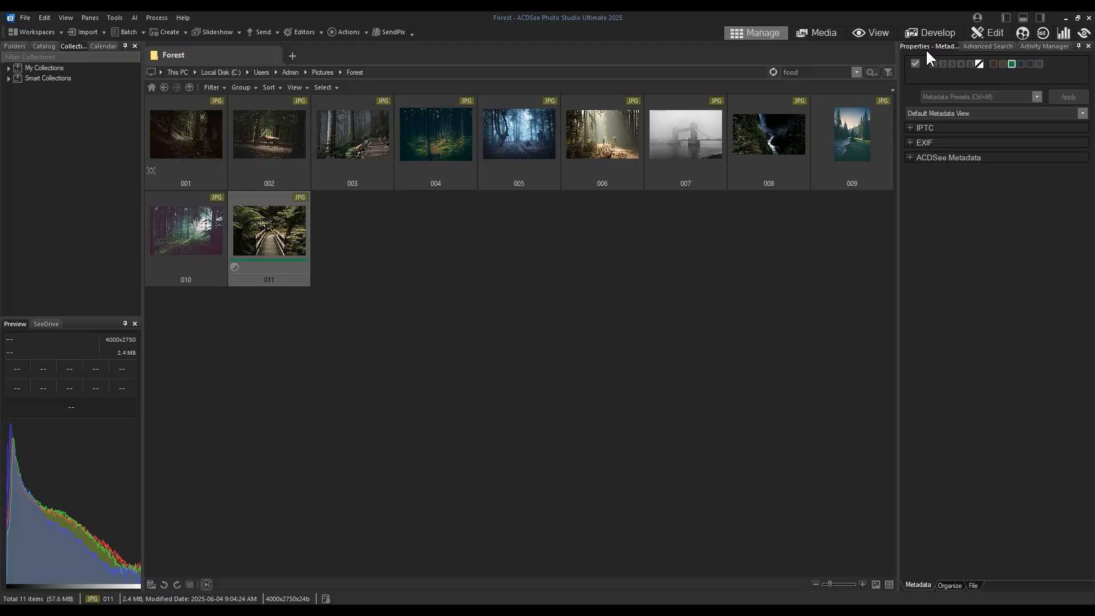
Reopen photo 011 in Develop mode, set the Light EQ midtones to 51, and raise the Vibrance slightly.
click(933, 32)
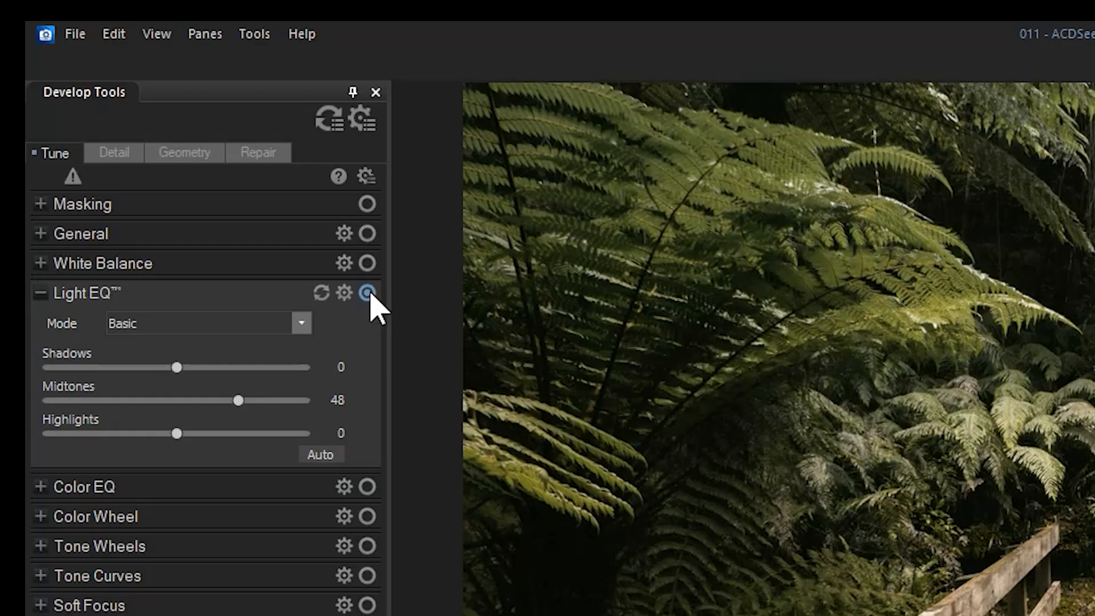
mouse_move(239, 401)
mouse_down()
mouse_move(217, 402)
mouse_move(242, 403)
mouse_up()
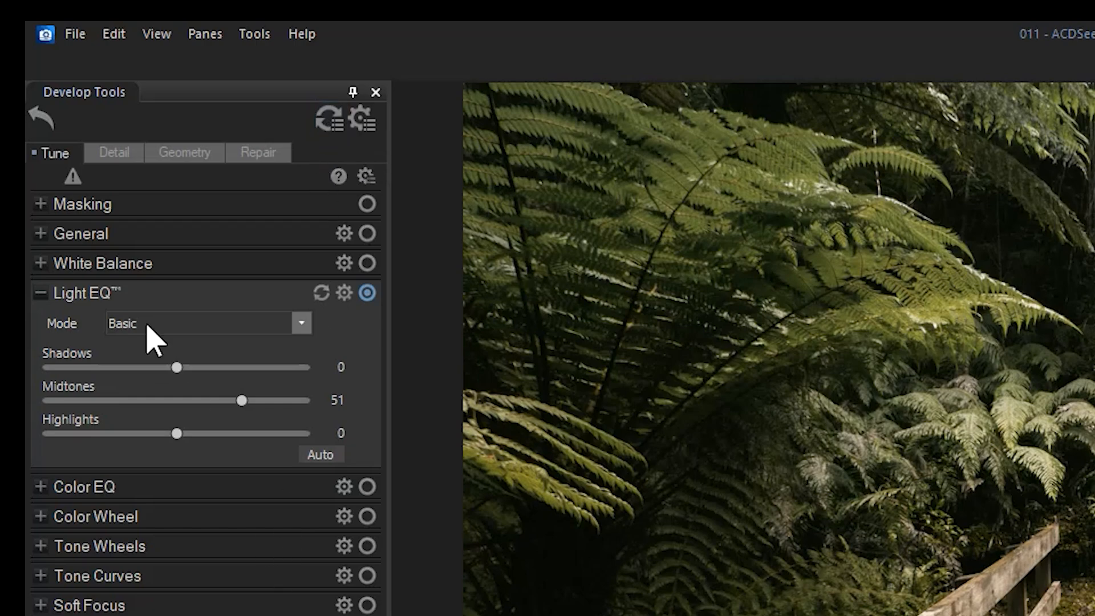
click(41, 233)
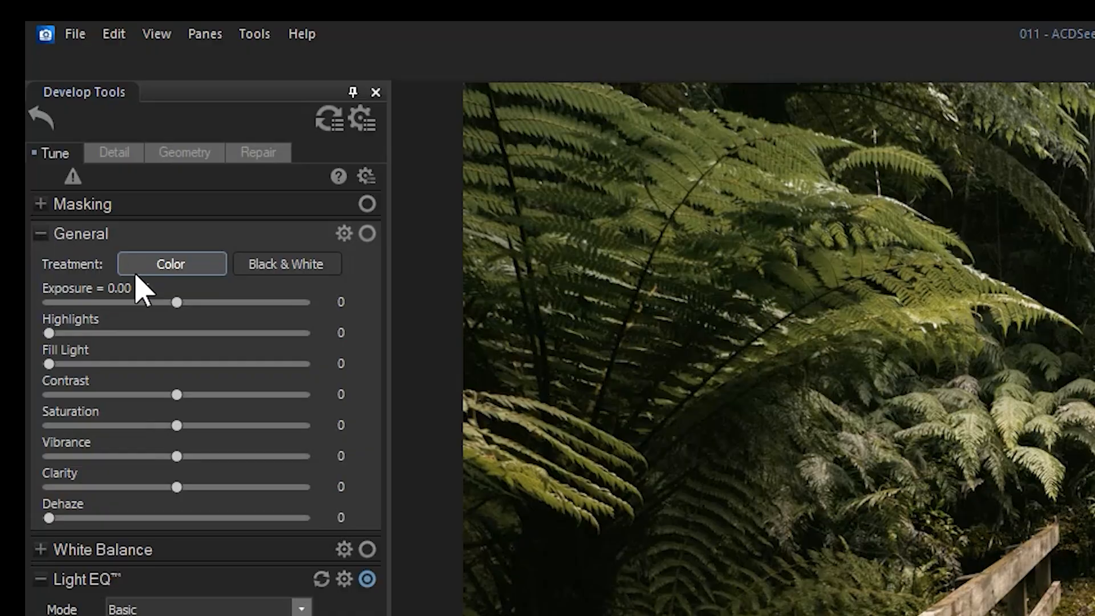
drag(179, 456, 198, 488)
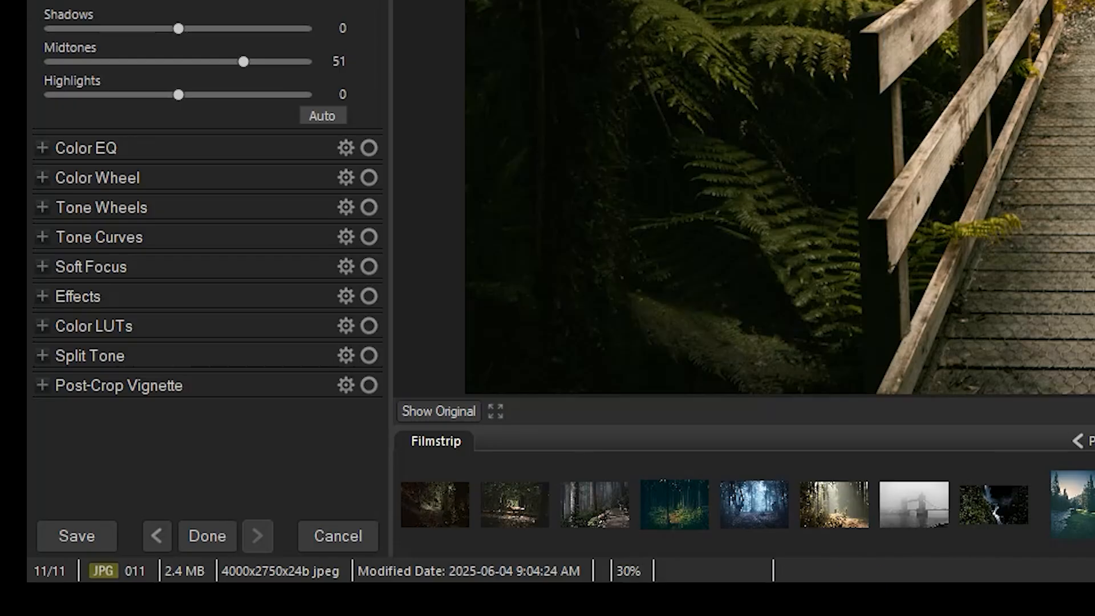
Save the developed photo as a separate JPEG named 011-new in the Forest folder.
click(77, 544)
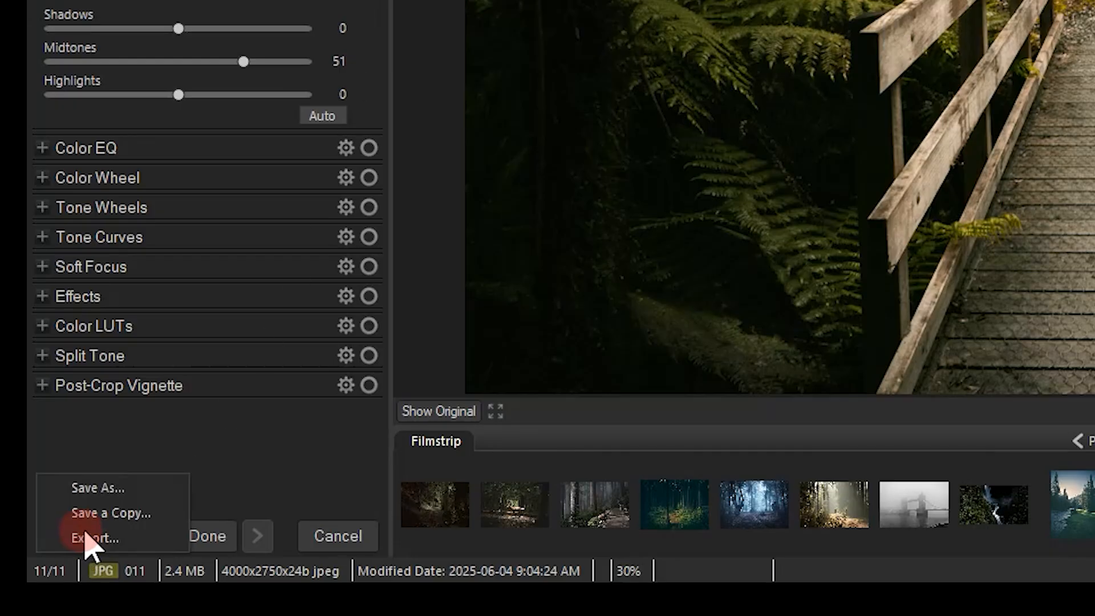
click(112, 490)
click(587, 392)
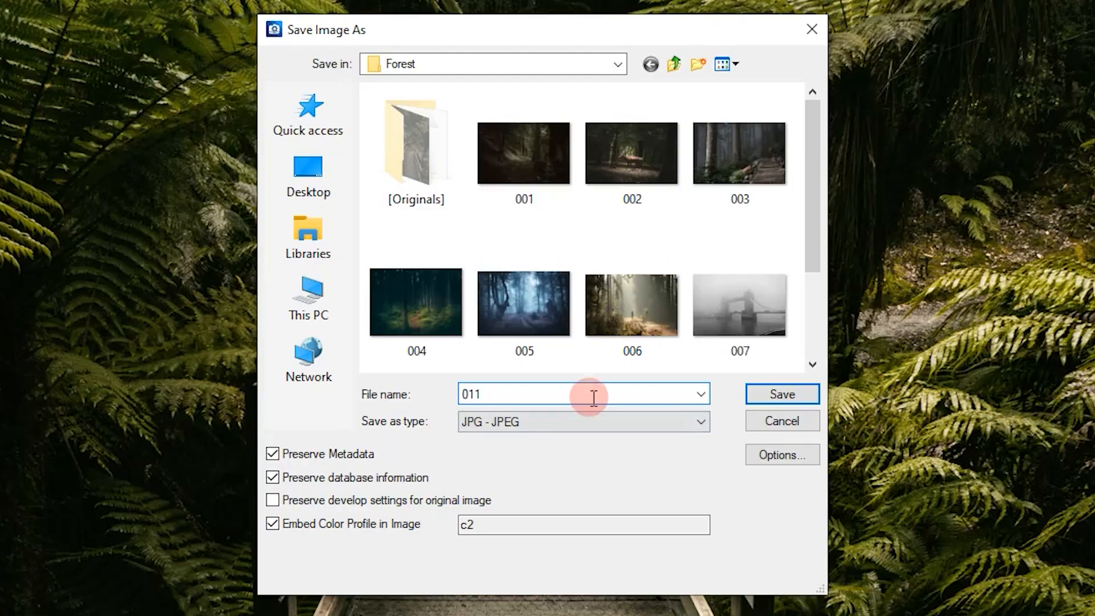
text(-new)
key(Return)
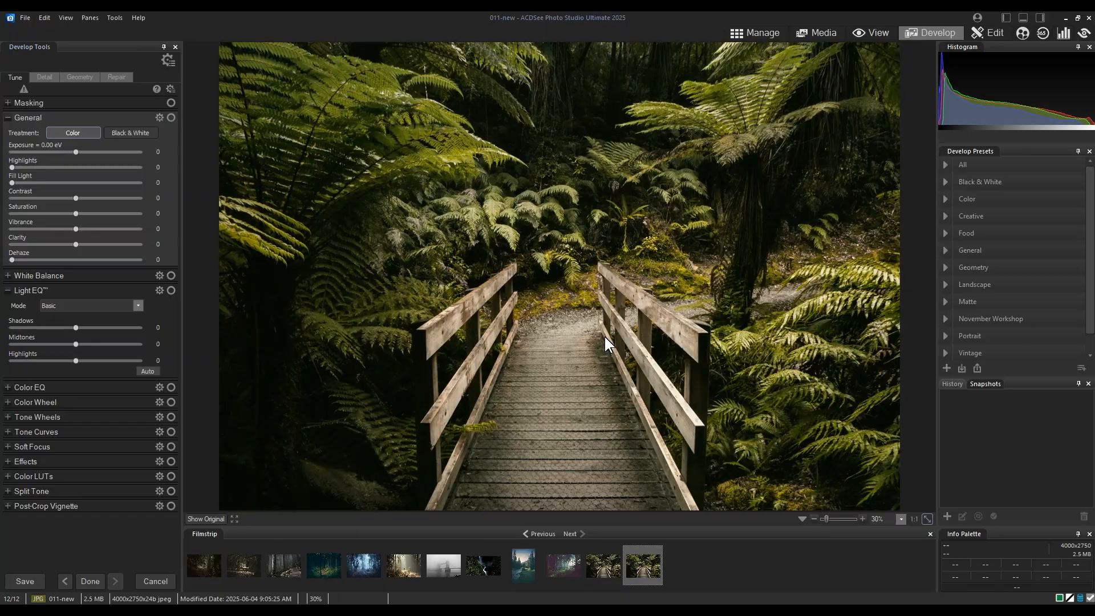
Return to Manage mode and compare the thumbnails of photos 011 and 011-new.
click(760, 31)
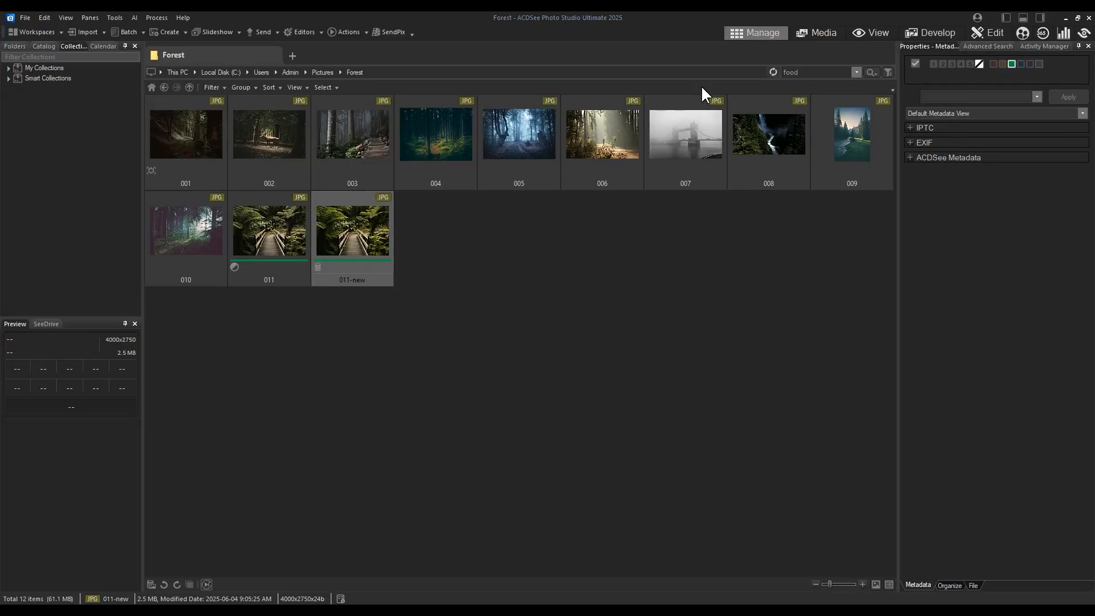
drag(433, 226, 270, 334)
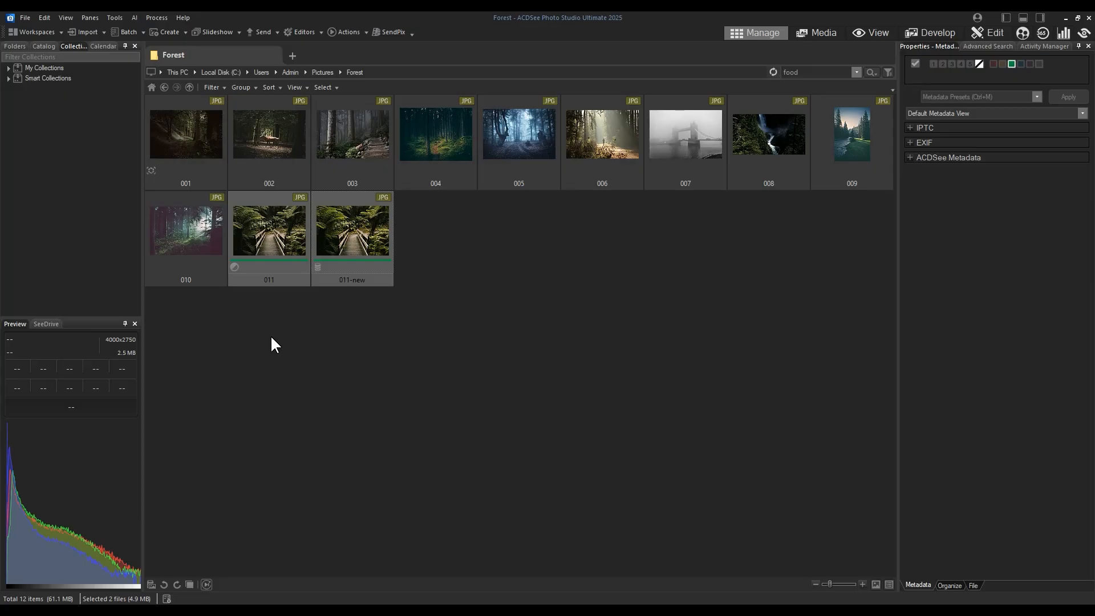
click(271, 338)
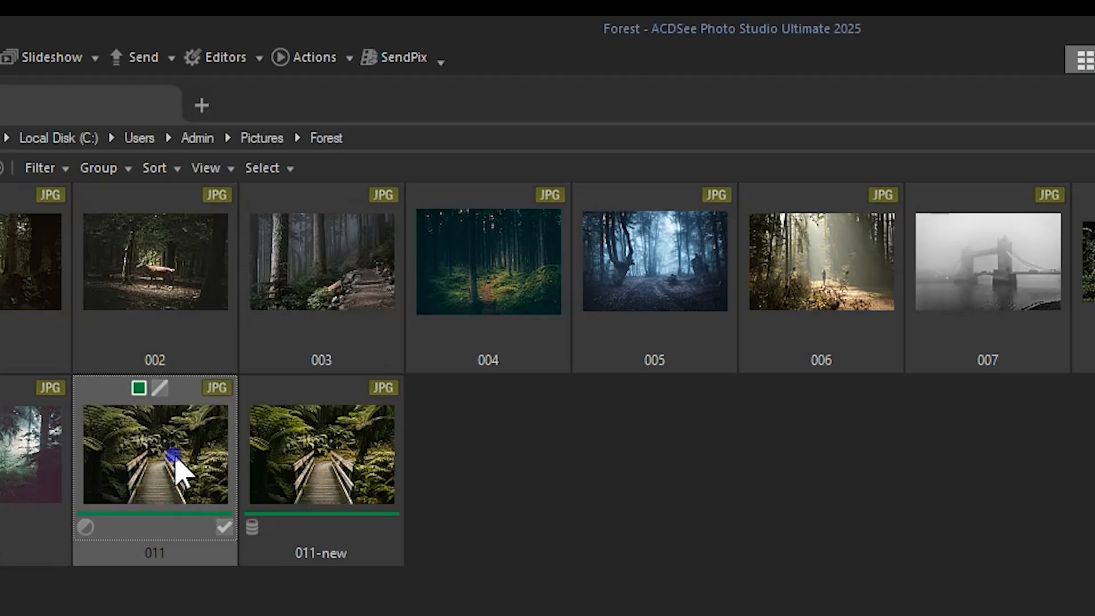
Restore photo 011 to its original state.
right_click(279, 231)
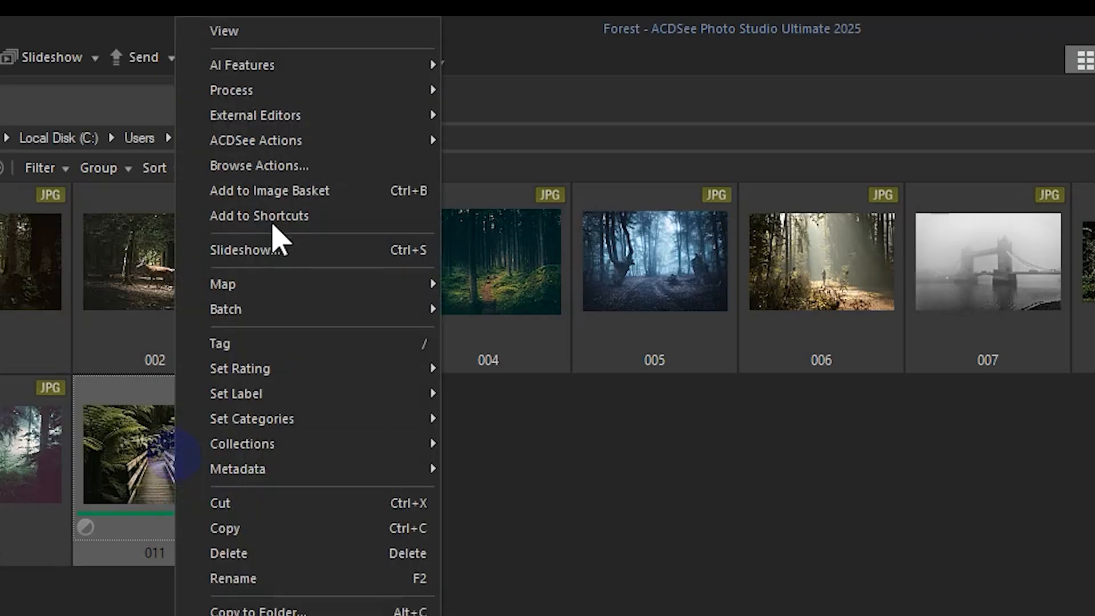
mouse_move(279, 95)
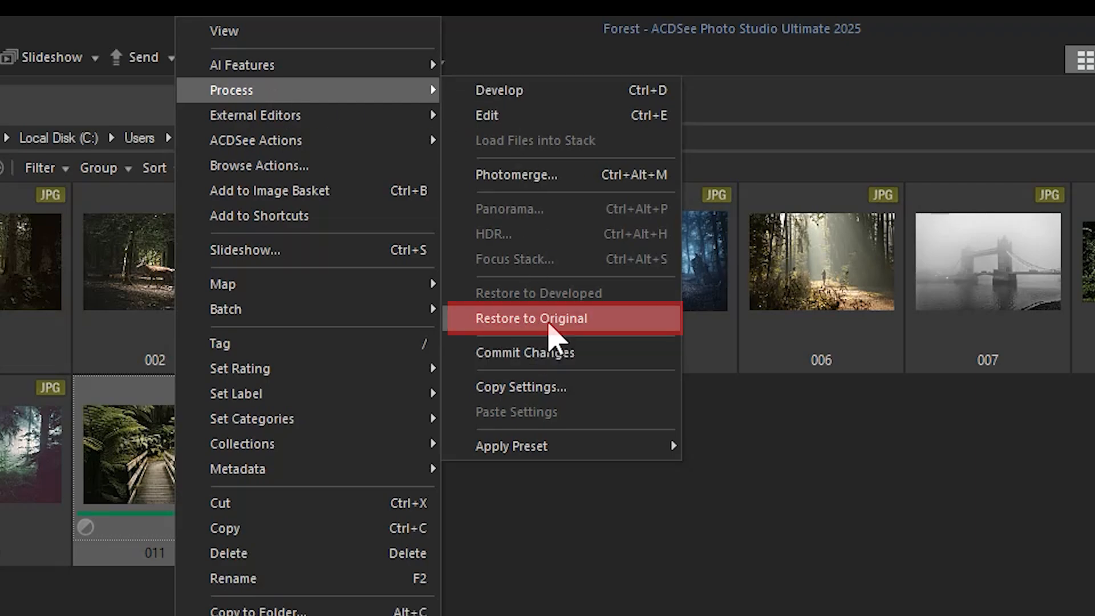
click(549, 319)
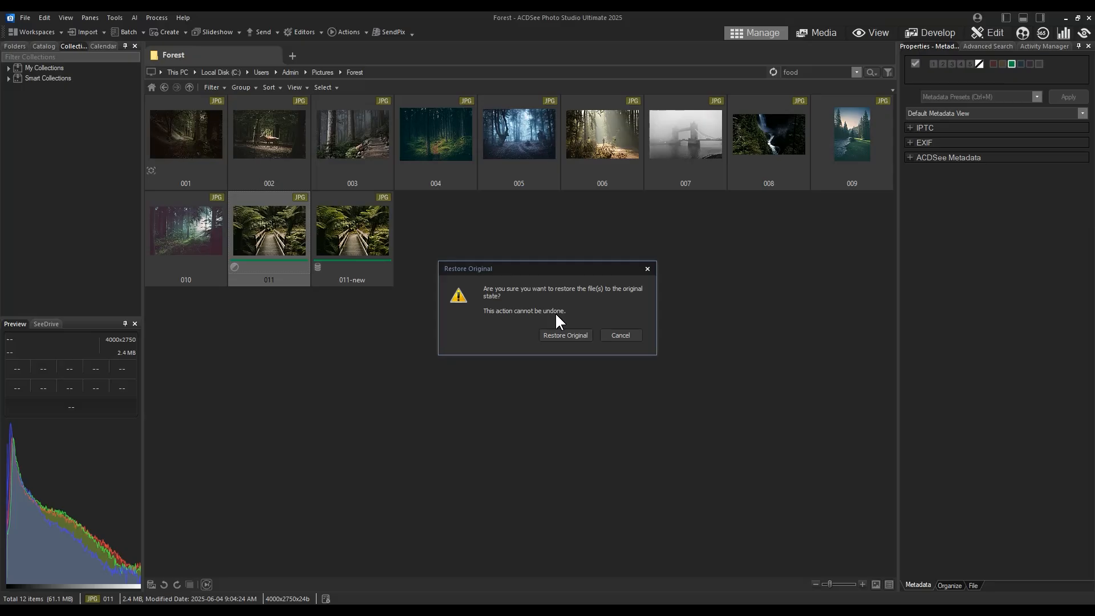
click(567, 333)
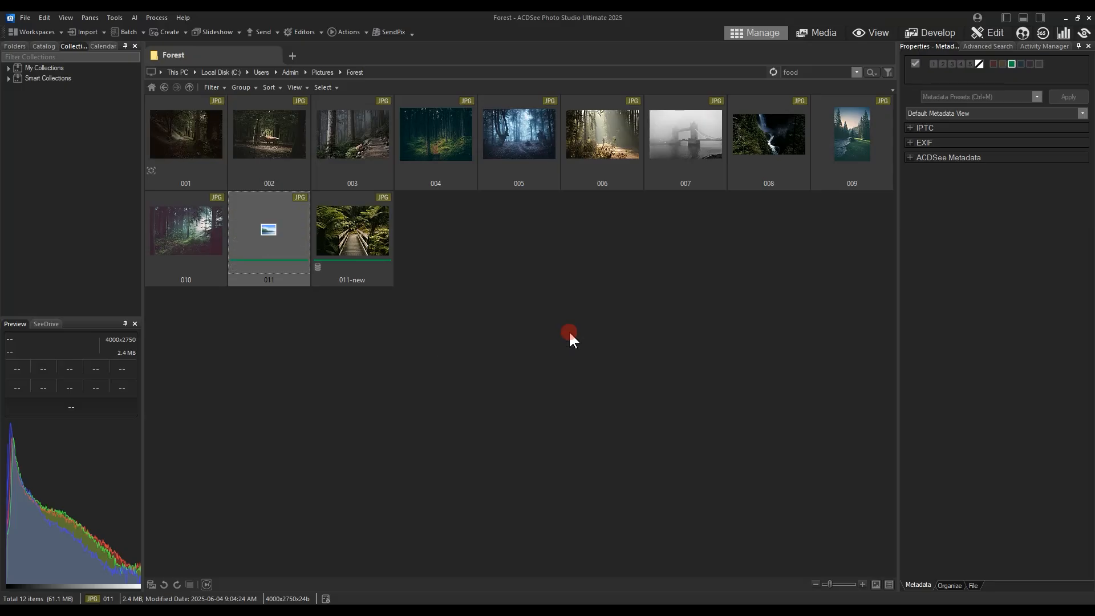
click(568, 332)
Open photo 011 in Edit mode and save it as 011.acdc in the ACDC file format.
click(272, 223)
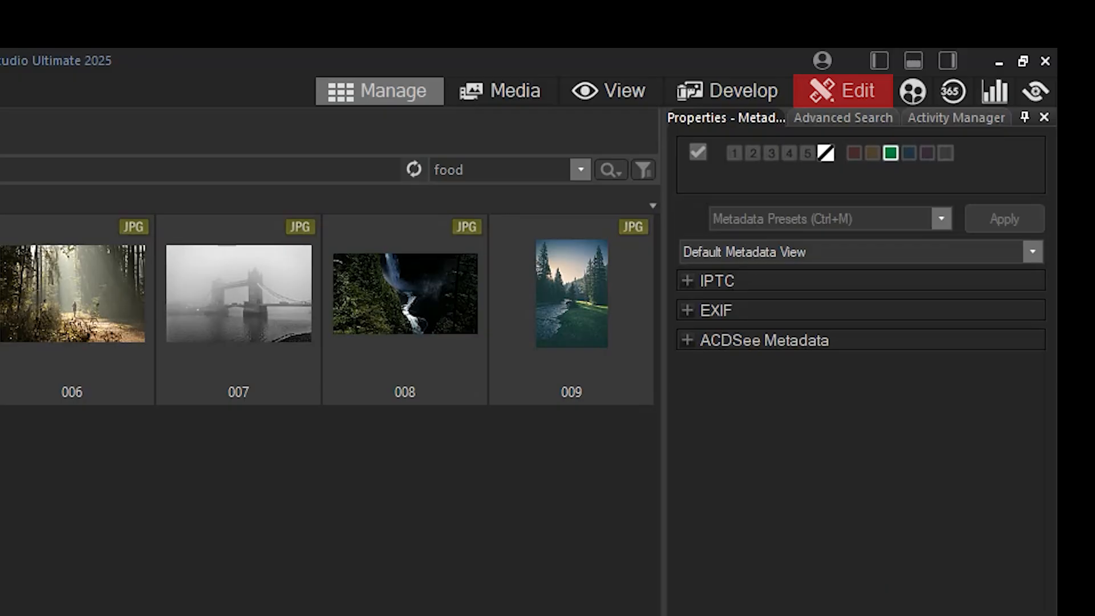
click(848, 93)
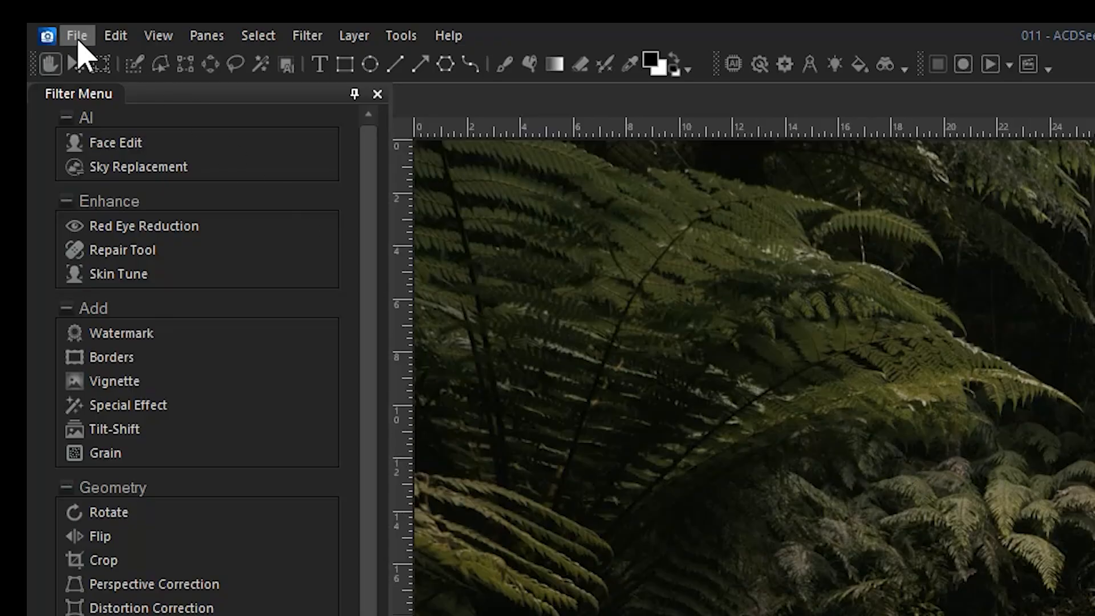
click(26, 18)
click(120, 228)
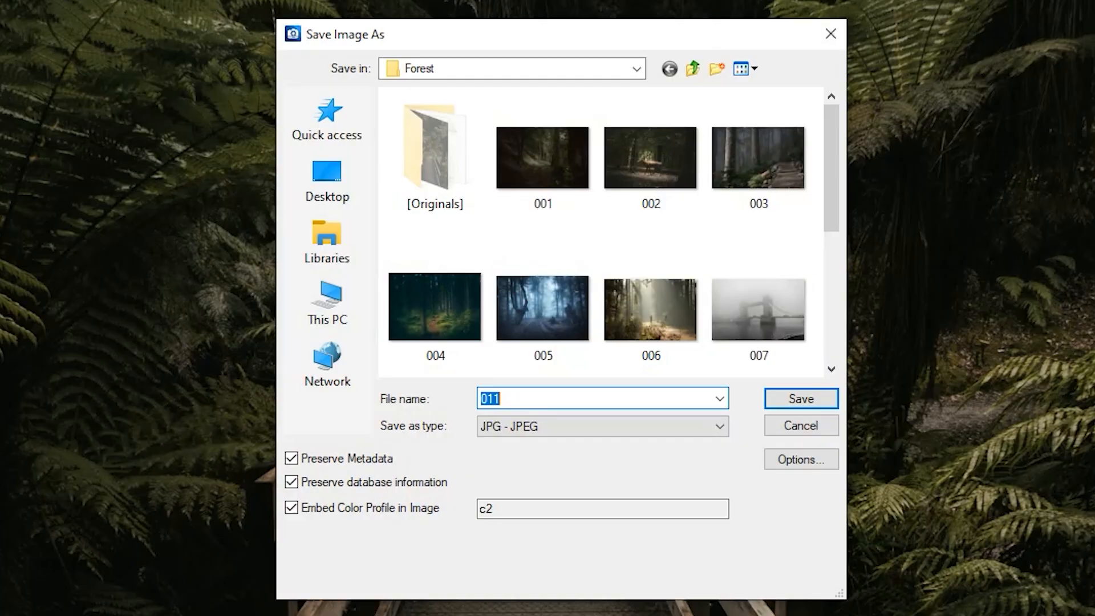
click(722, 426)
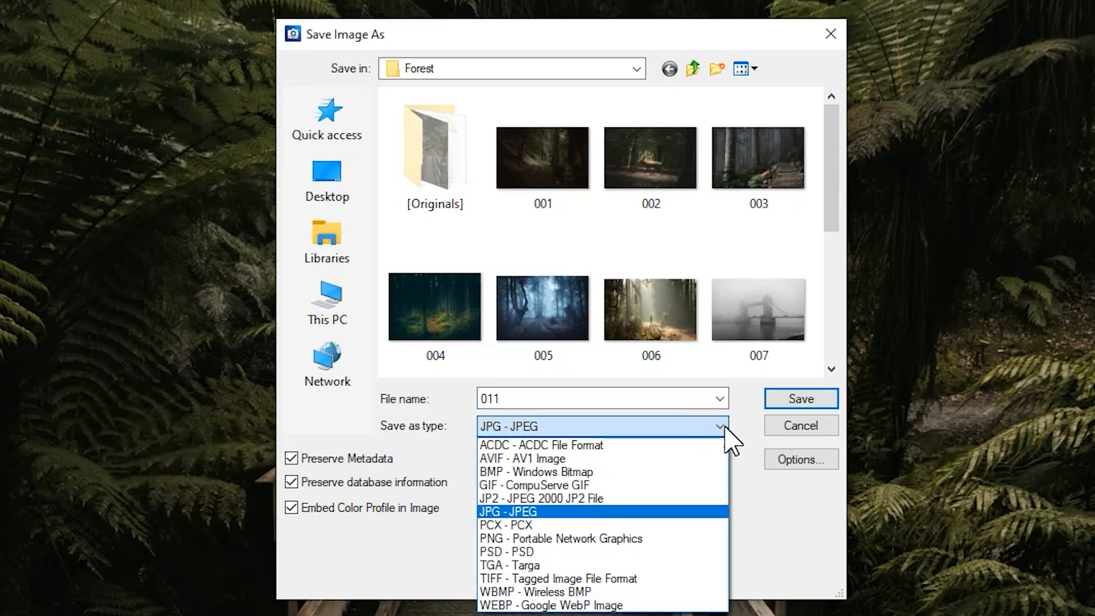
click(522, 446)
click(567, 395)
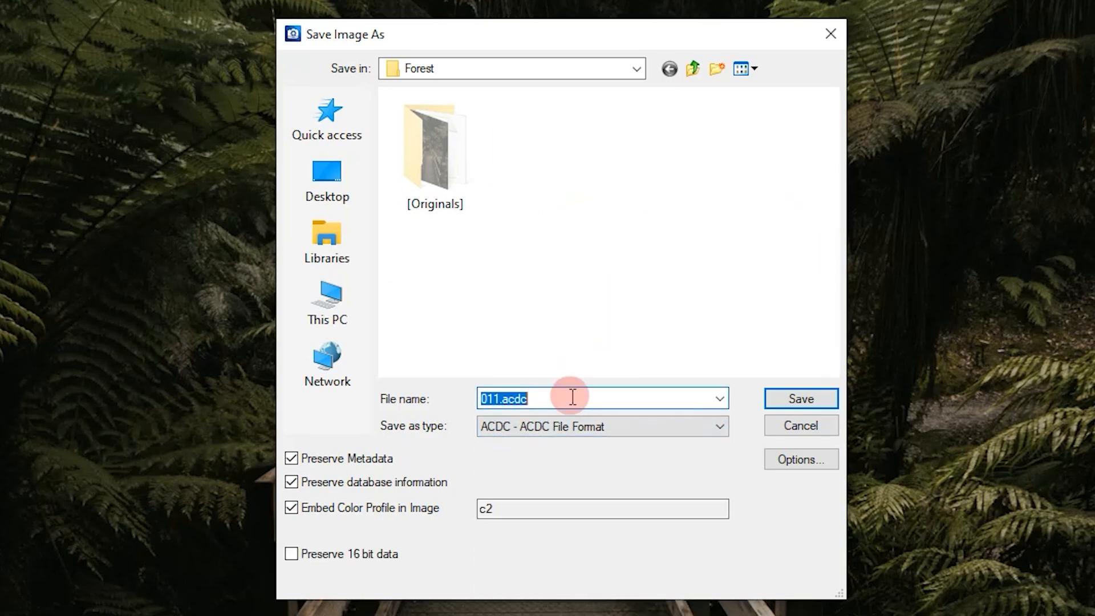
click(590, 395)
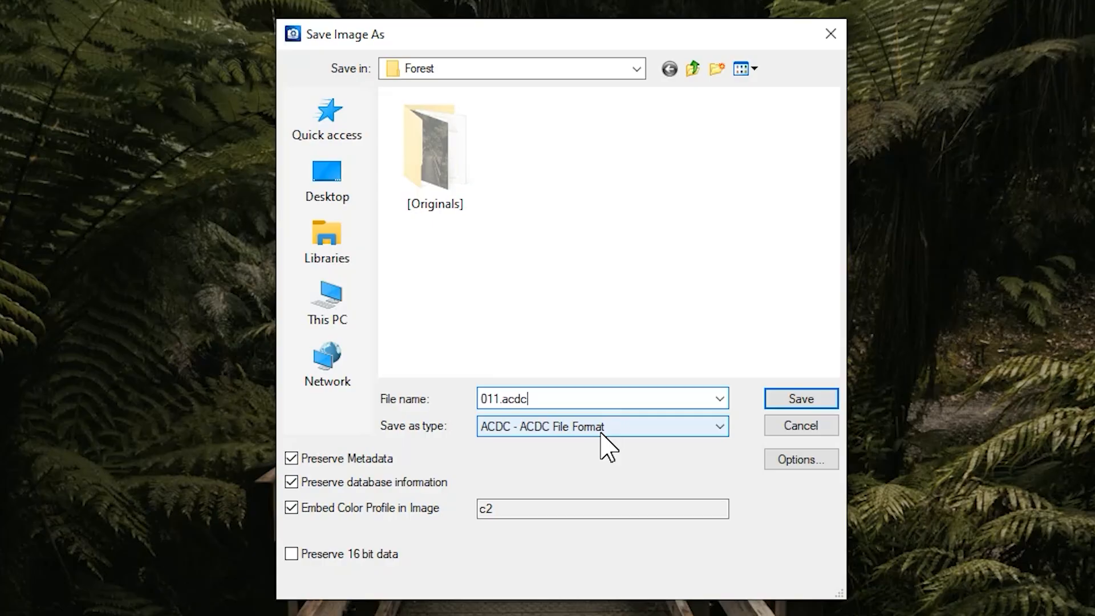
click(800, 399)
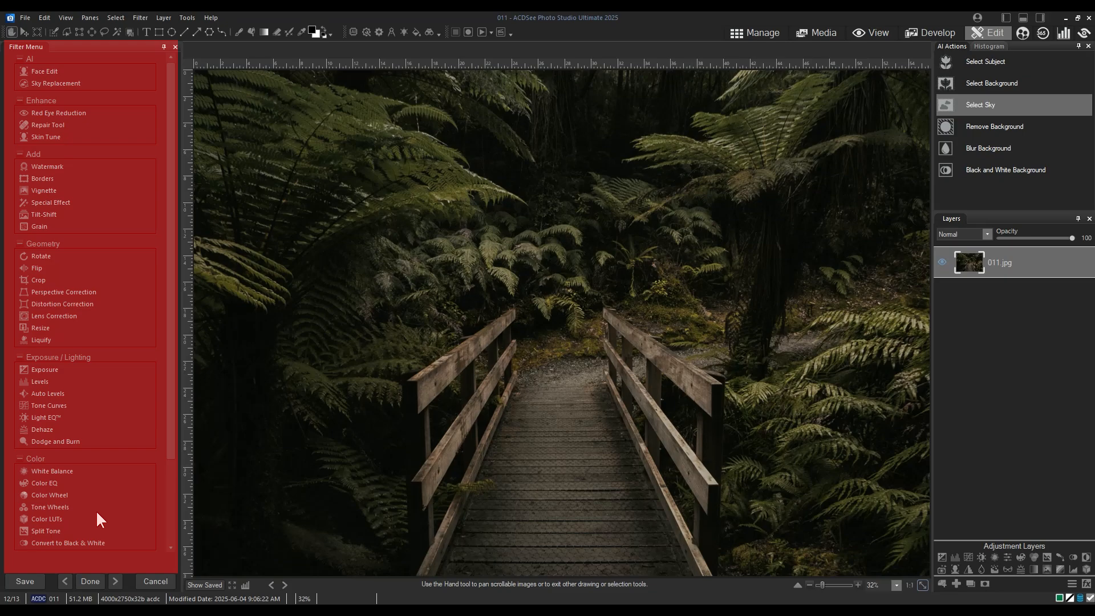
Apply the Light EQ filter to the 011 layer with the midtones set to 45.
mouse_move(1041, 257)
mouse_down()
mouse_move(1048, 272)
mouse_move(1042, 260)
mouse_up()
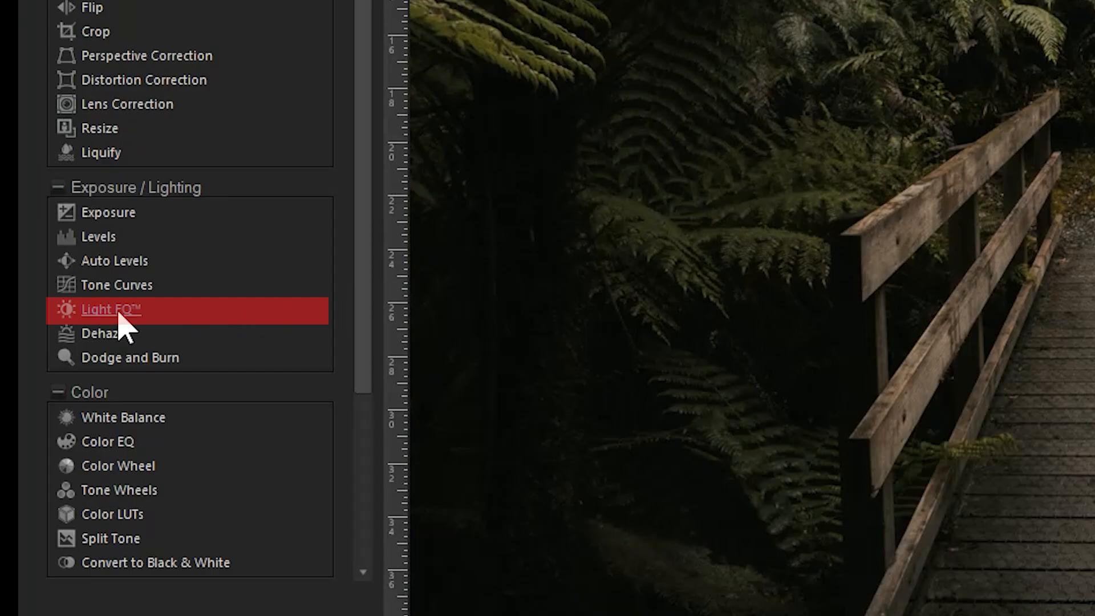
click(46, 418)
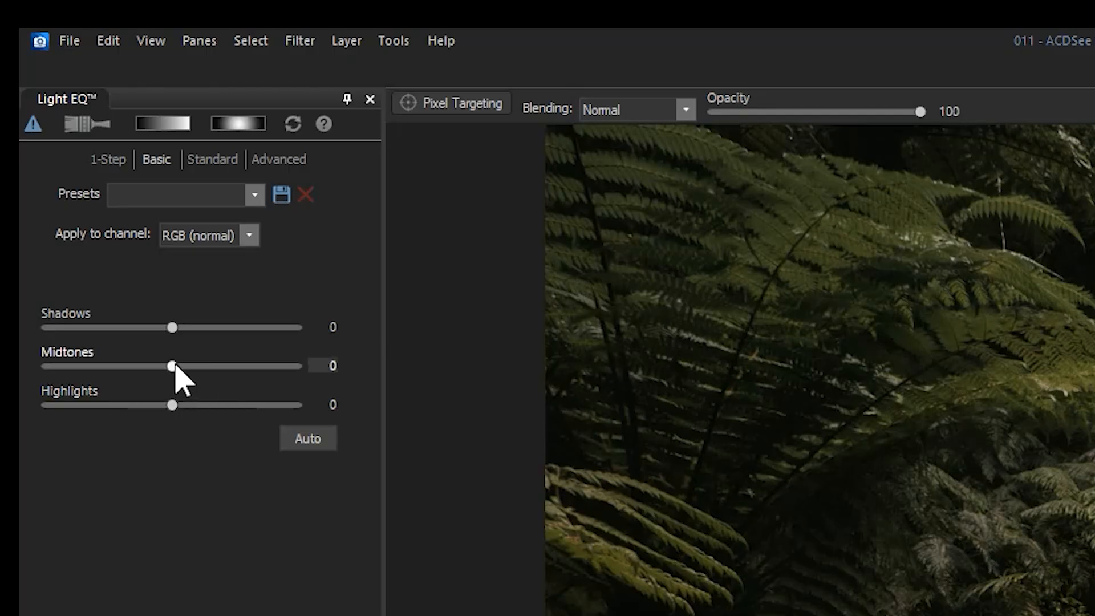
drag(172, 366, 229, 367)
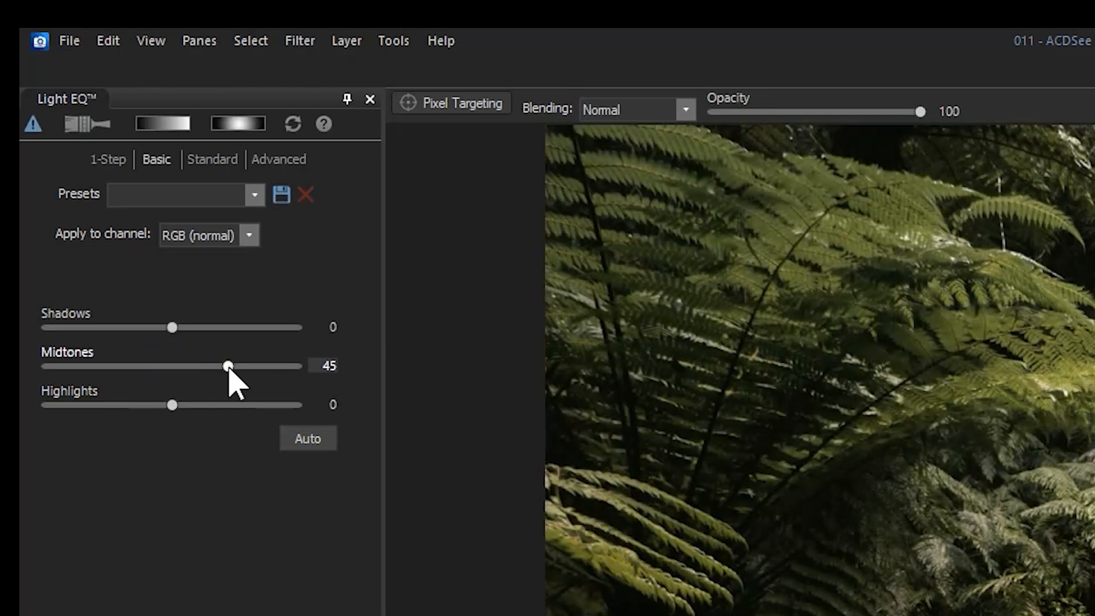
click(58, 581)
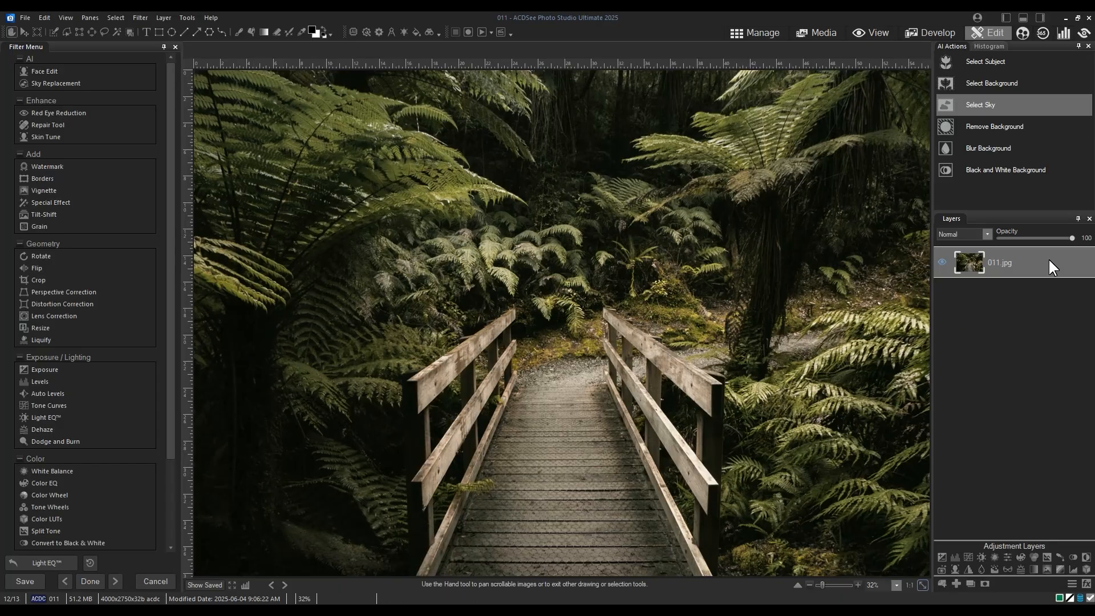
Examine the edit history of the 011 layer without undoing anything.
click(1048, 260)
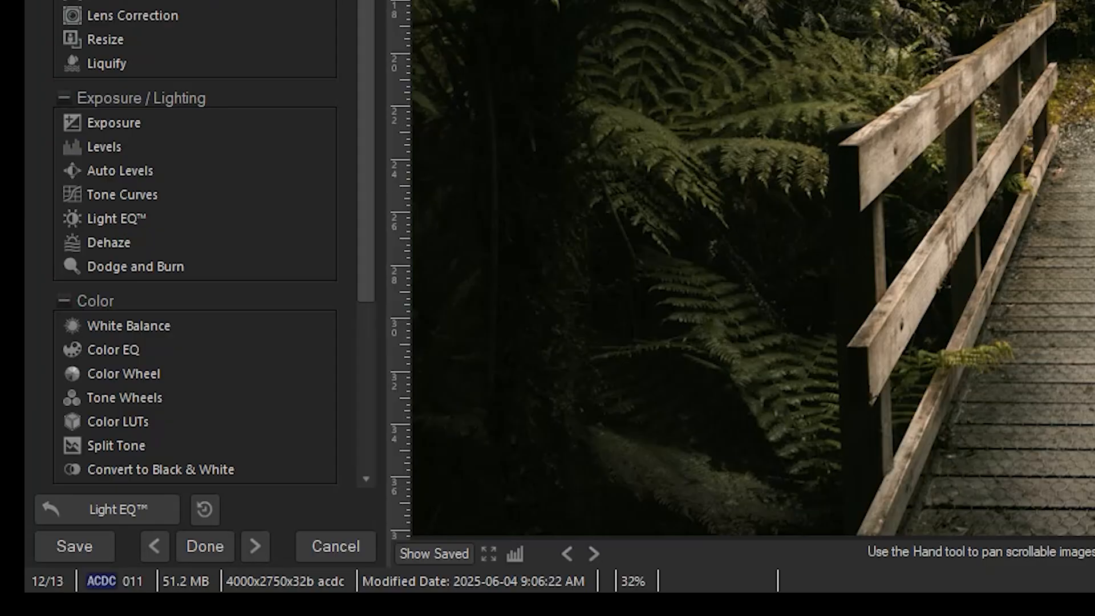
click(211, 508)
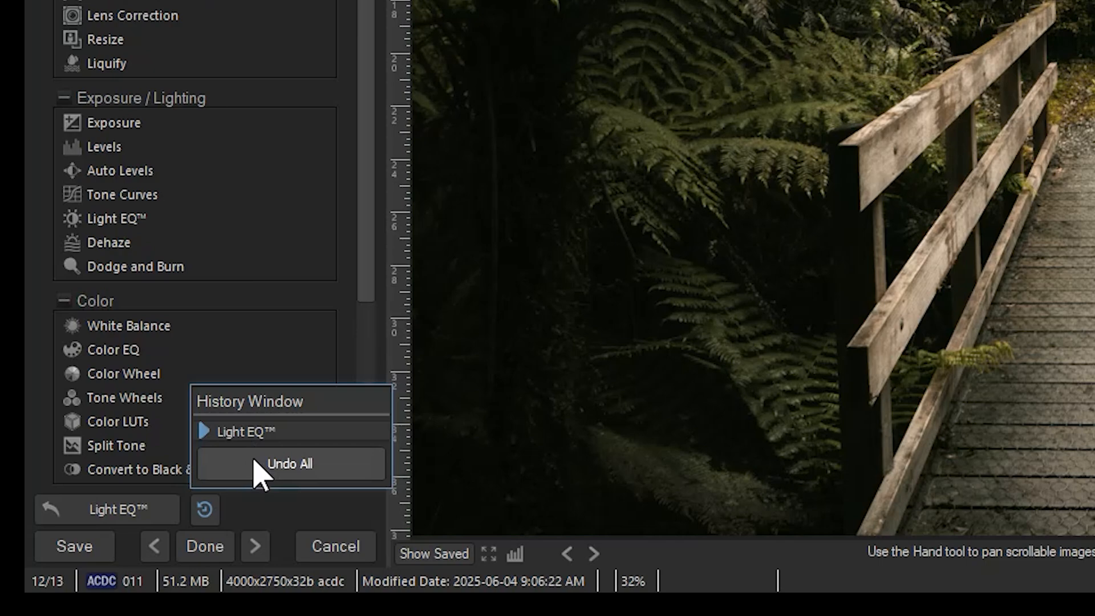
click(270, 509)
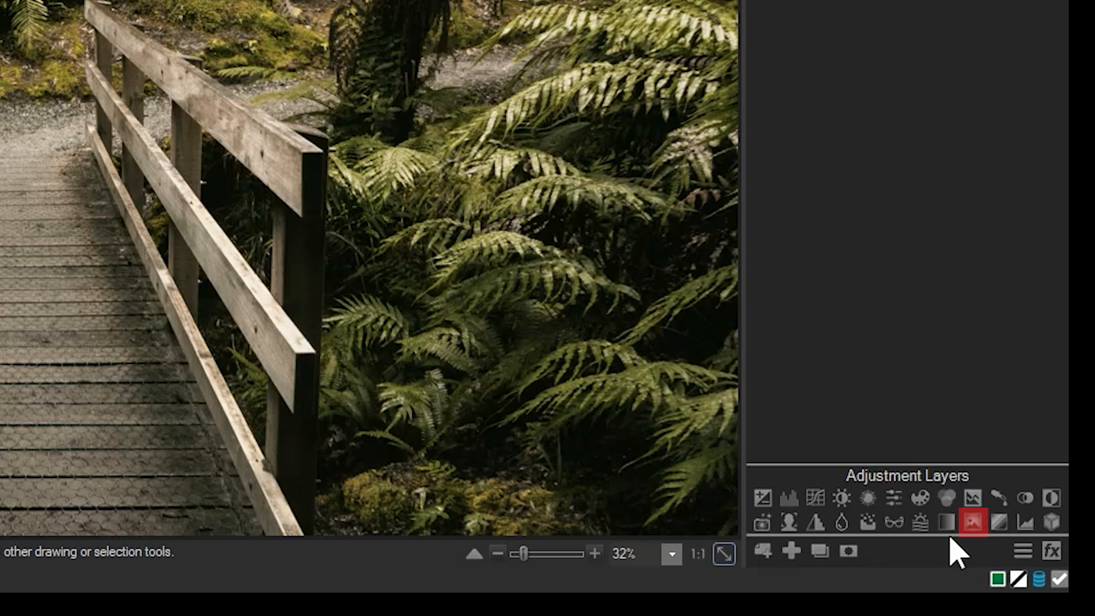
Add a Vignette adjustment layer above the 011 layer with its default settings.
click(971, 521)
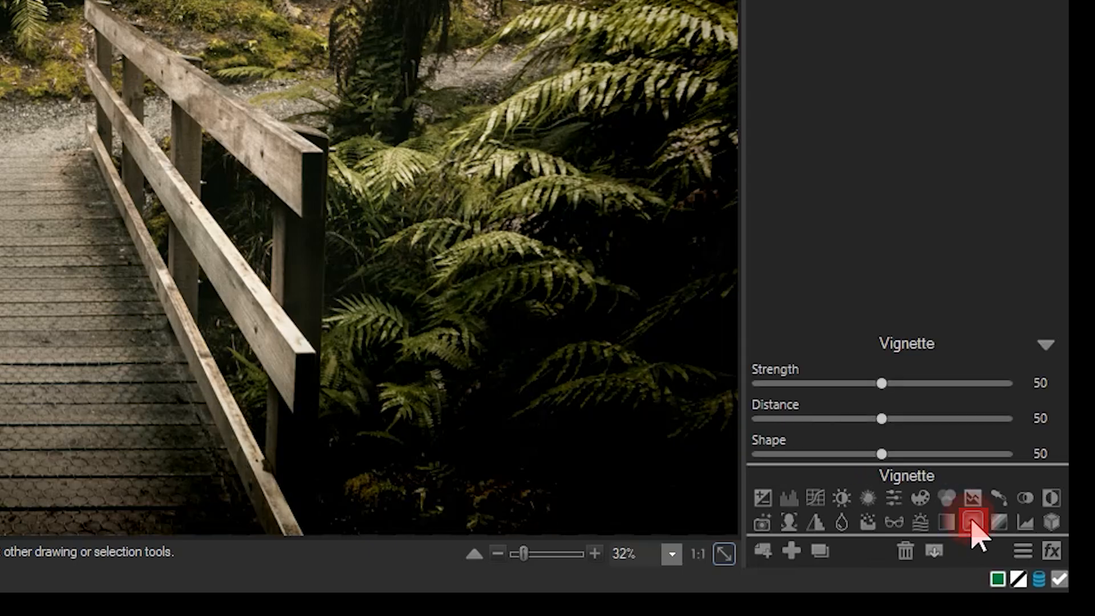
drag(1051, 261, 1050, 257)
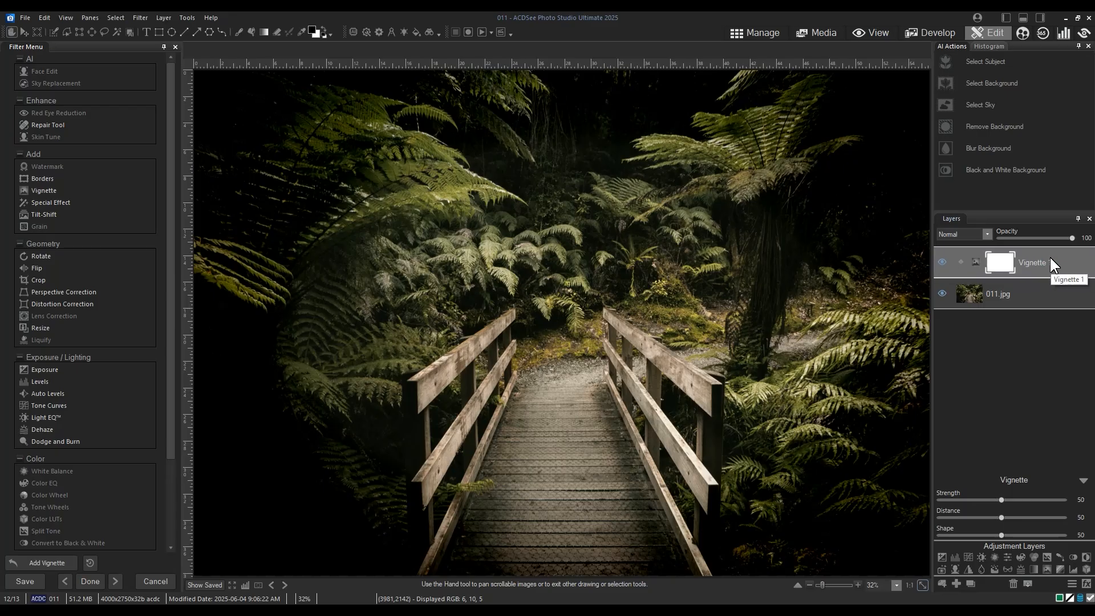
Save the changes to the layered 011 ACDC file and return to Manage mode.
click(26, 18)
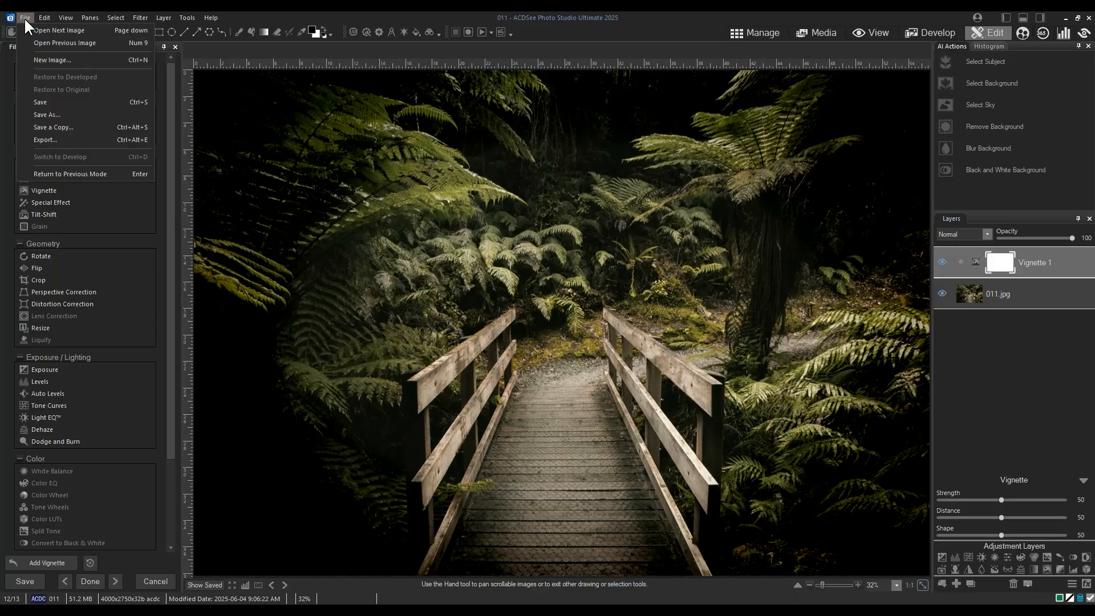
click(63, 100)
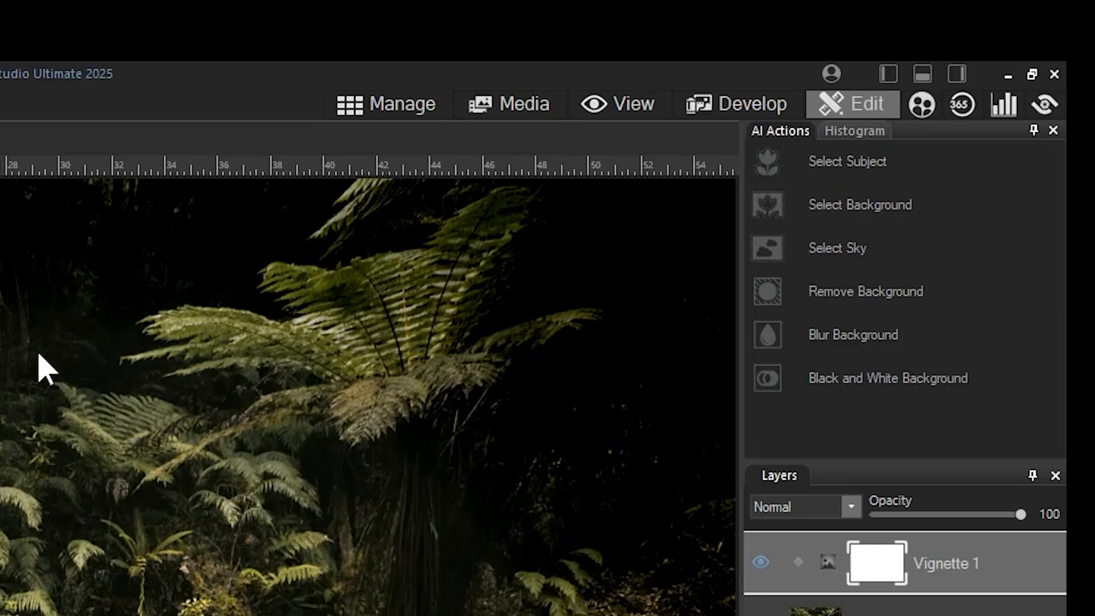
click(397, 104)
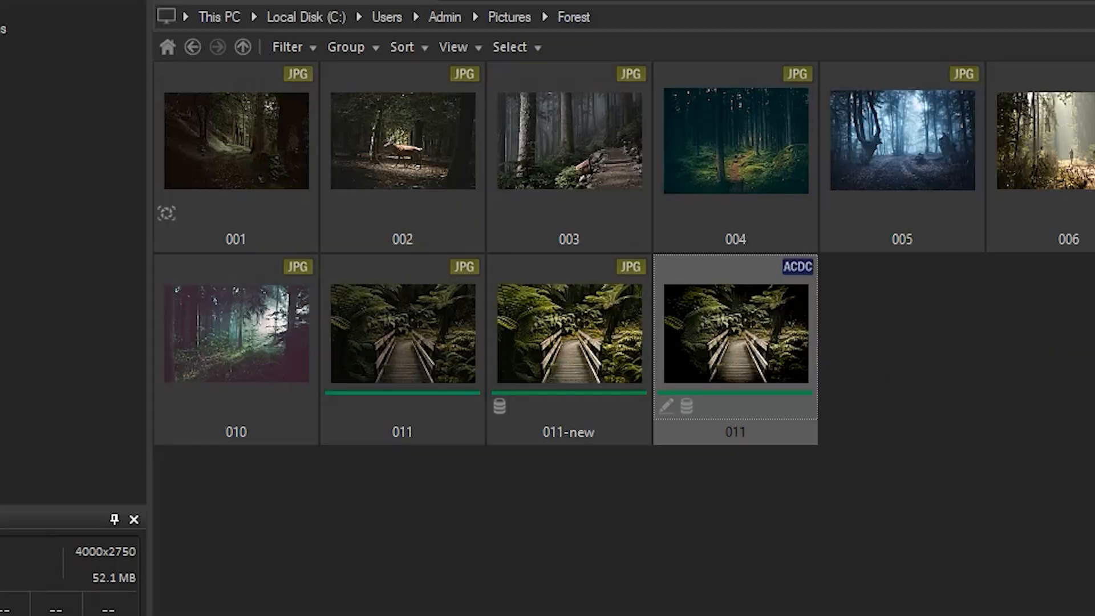
Select the 011 ACDC file in the Forest folder and reopen it in Edit mode.
click(872, 433)
mouse_move(913, 265)
mouse_down()
mouse_move(814, 435)
mouse_move(670, 504)
mouse_move(498, 551)
mouse_move(365, 550)
mouse_up()
click(670, 464)
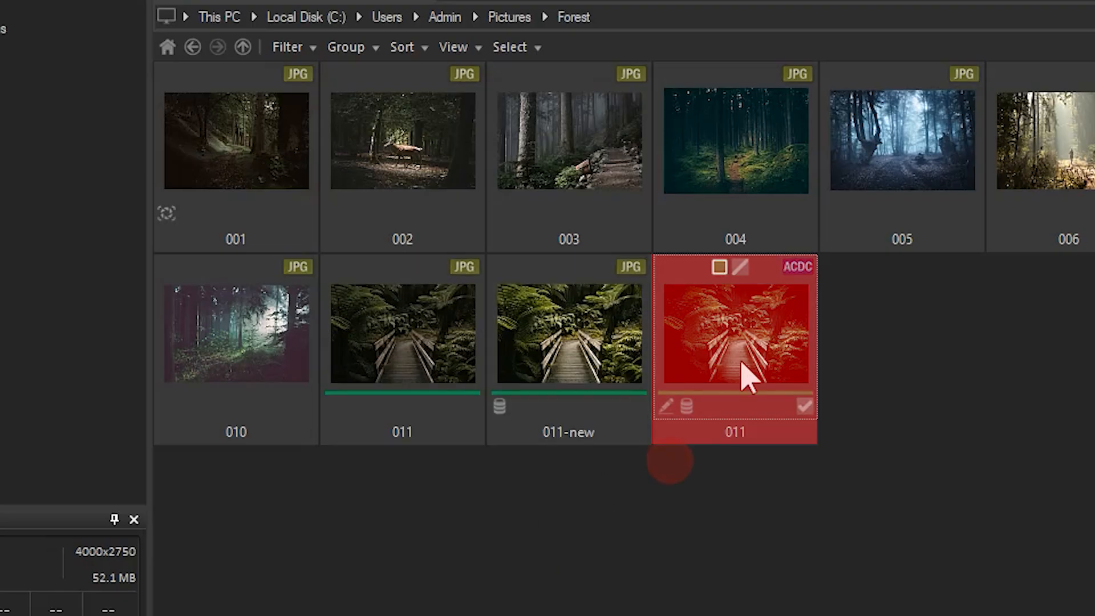
click(745, 349)
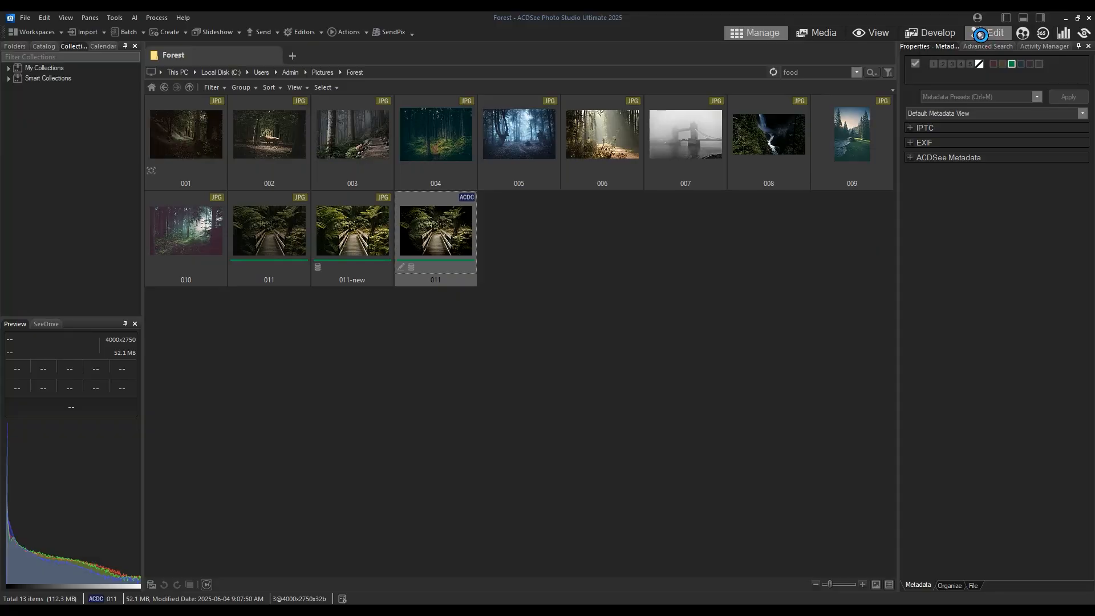
click(984, 34)
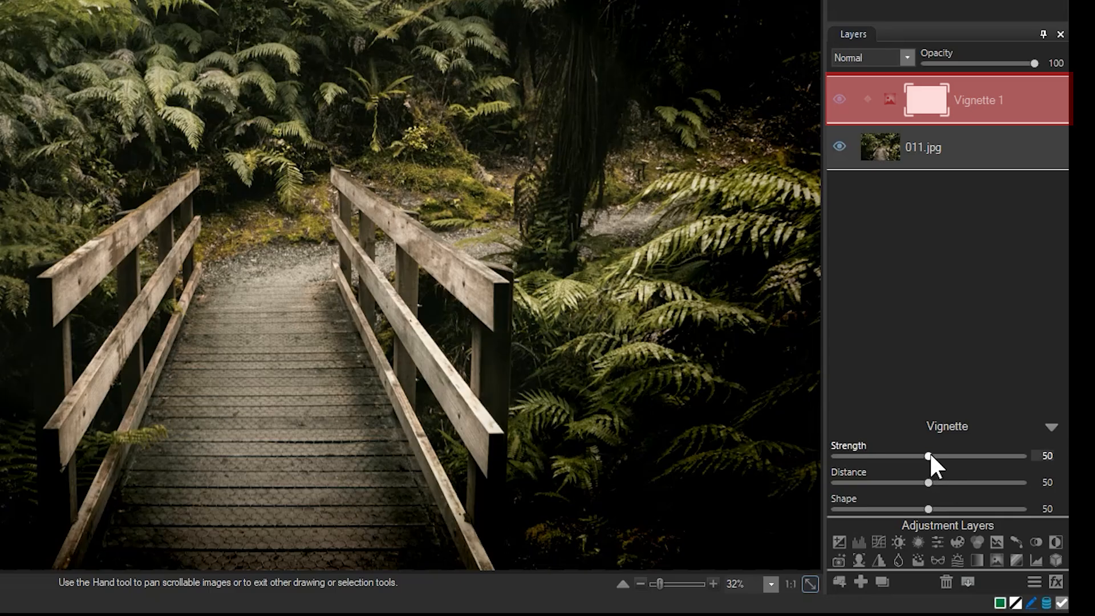
Set the Vignette adjustment layer's strength to 14 and distance to 78, and save the file.
drag(928, 456, 858, 455)
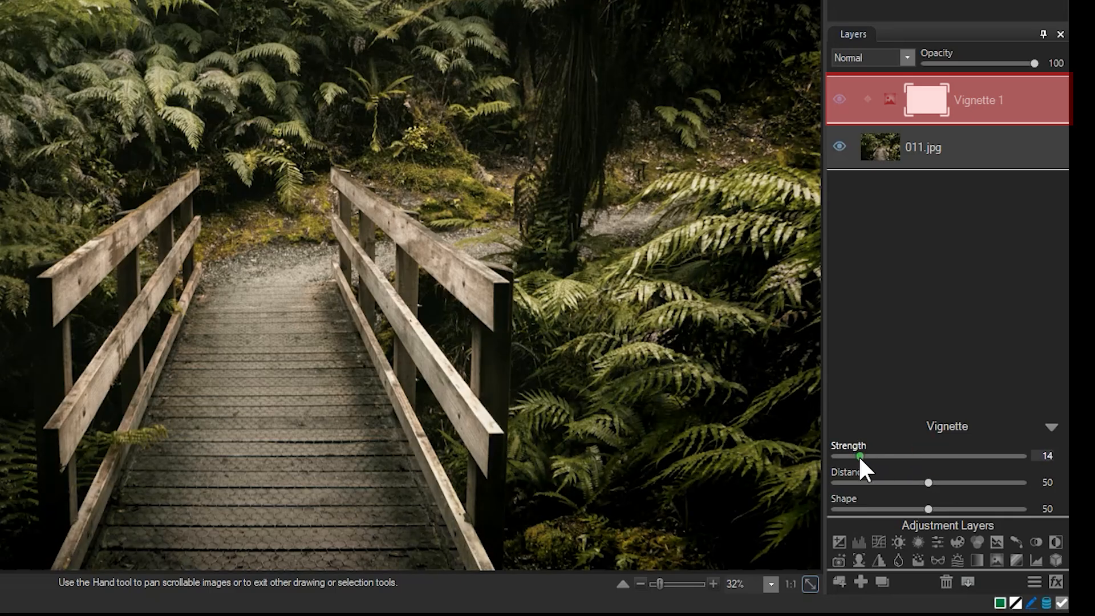
drag(927, 483, 982, 483)
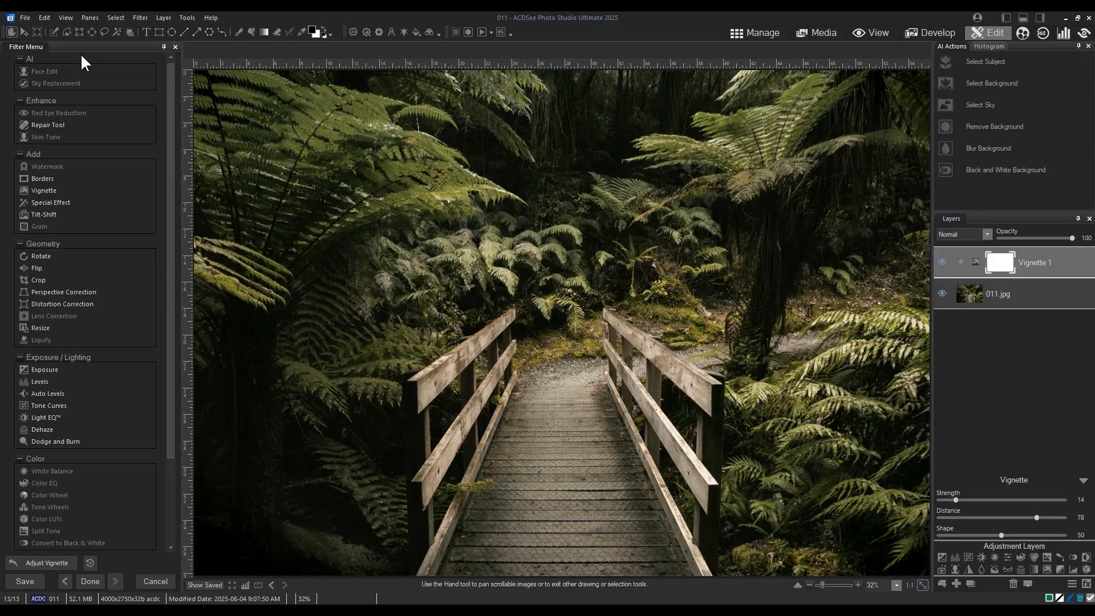
click(23, 18)
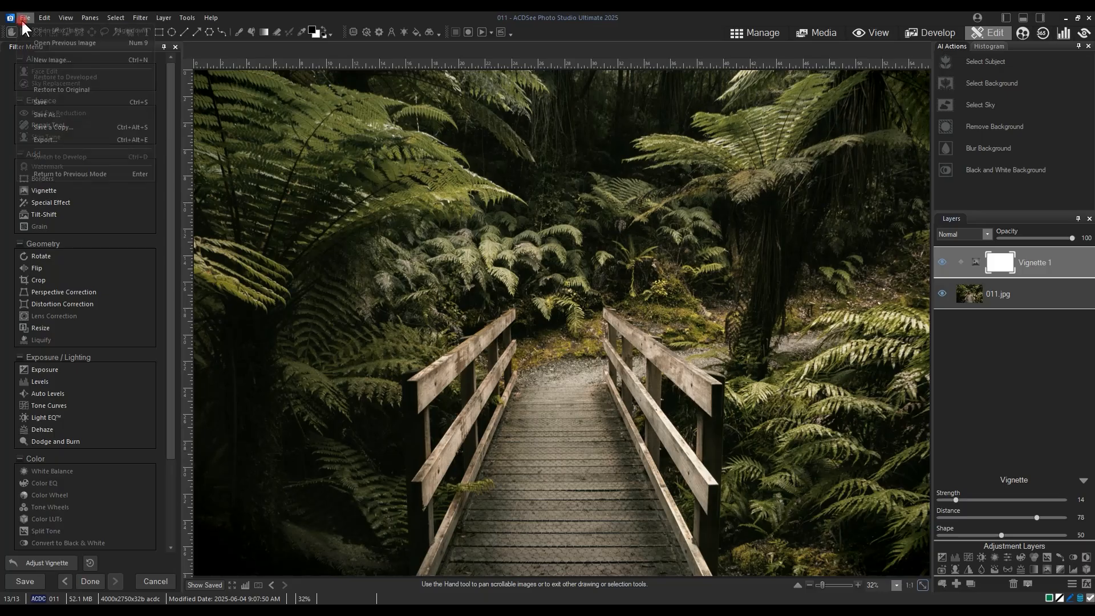
click(61, 102)
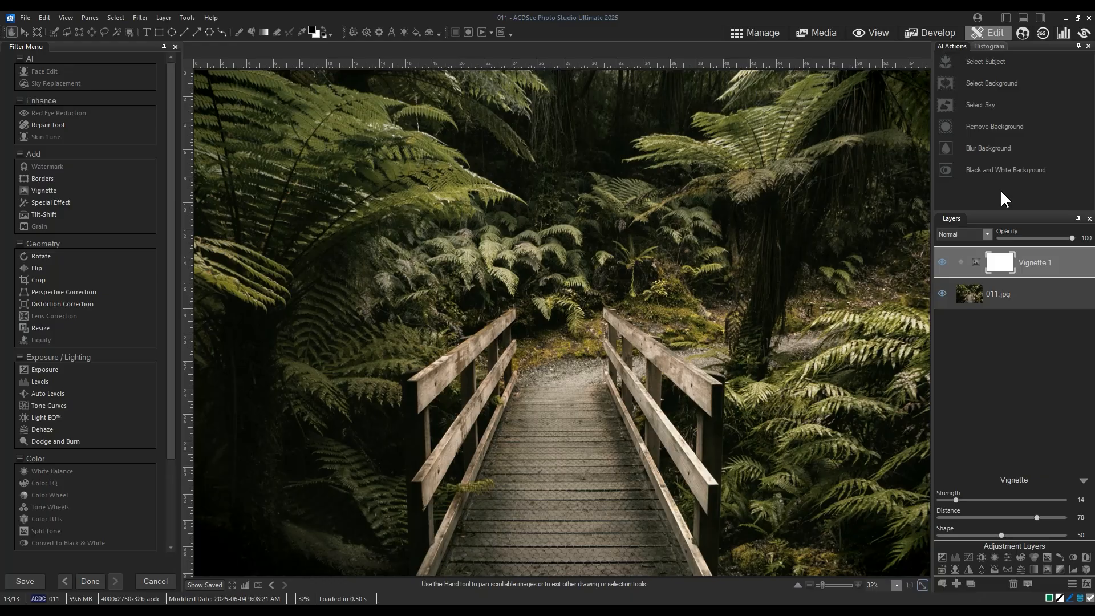
right_click(1001, 191)
click(982, 187)
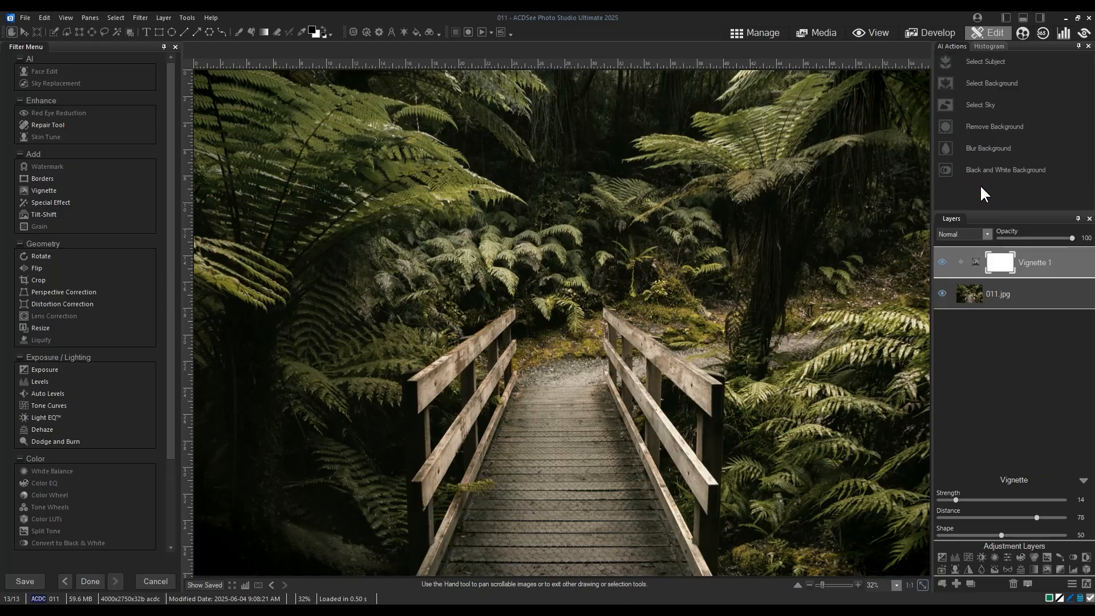